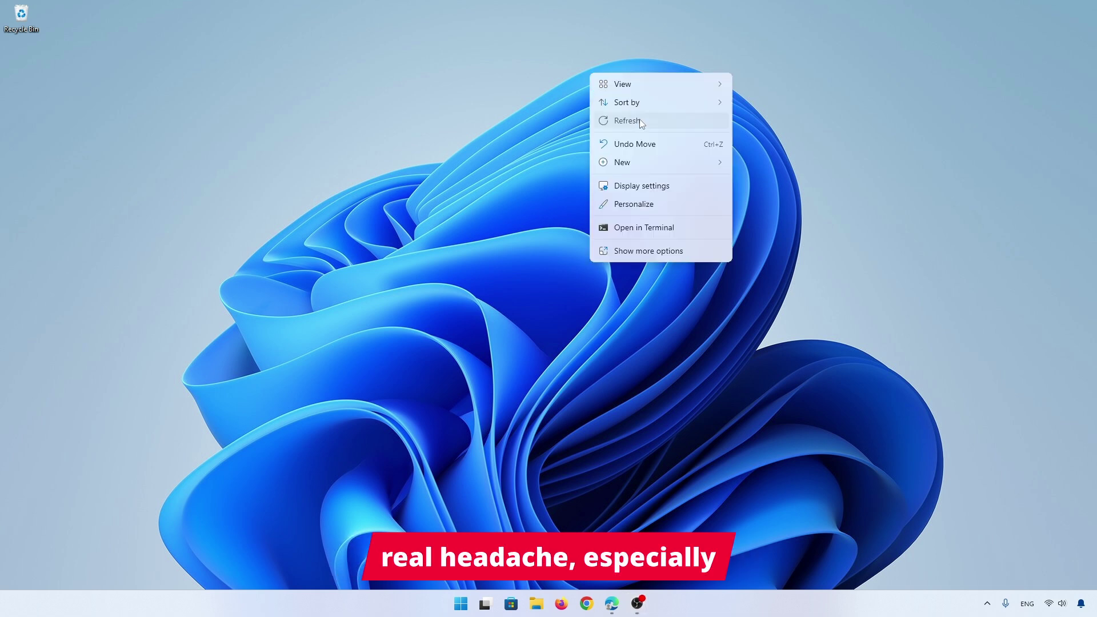
- Dismiss the stray desktop context menus, then launch Registry Editor from Start search
click(635, 117)
right_click(628, 122)
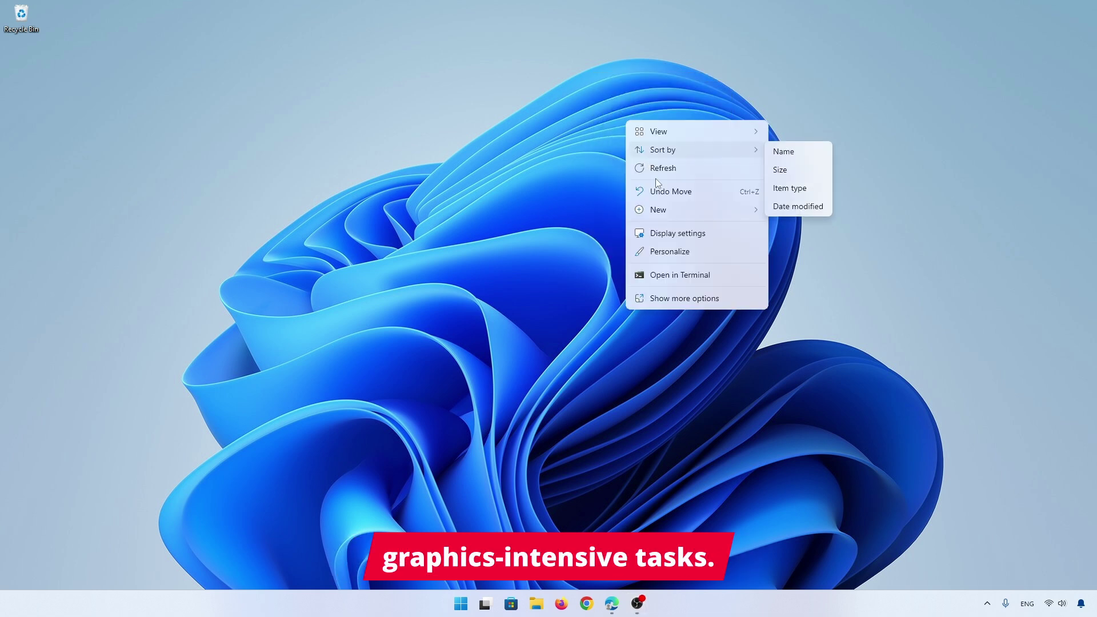
click(673, 170)
right_click(643, 151)
click(688, 198)
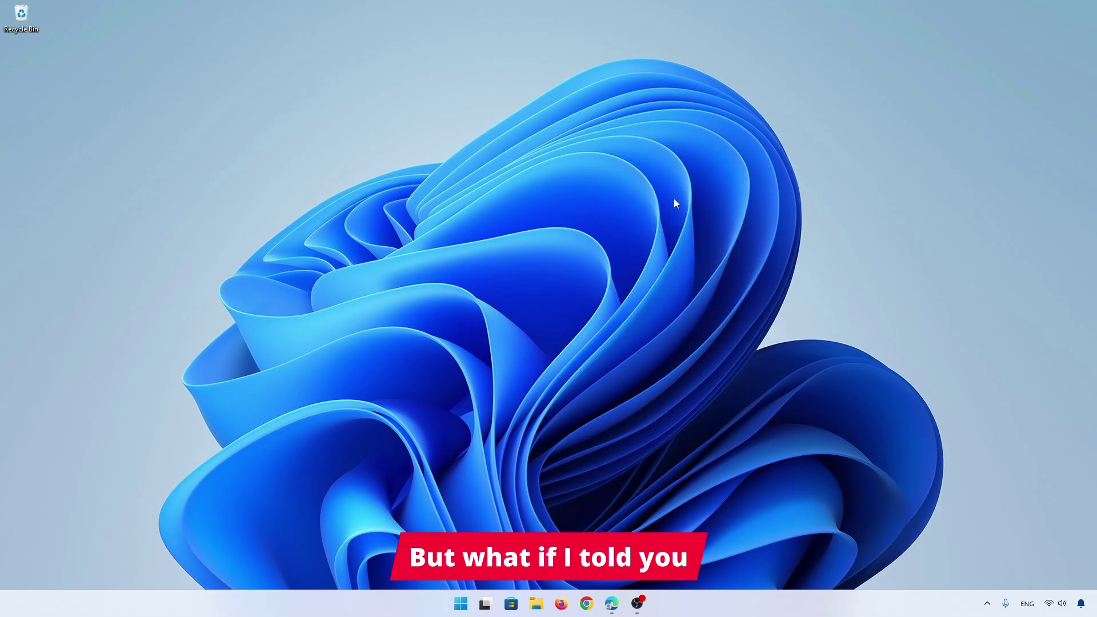
right_click(654, 156)
click(684, 204)
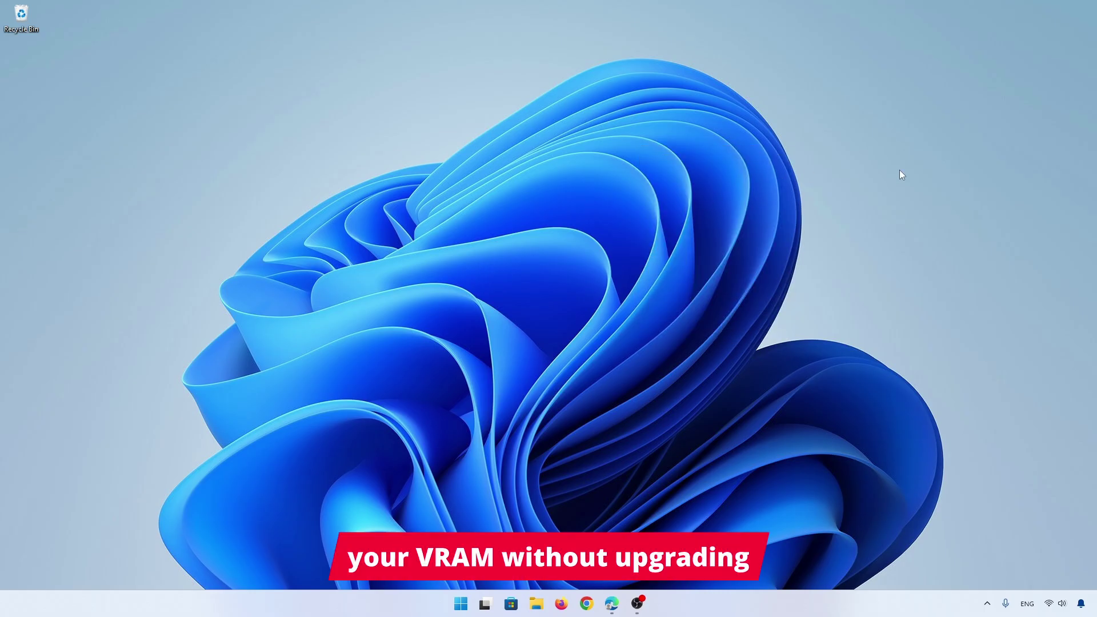
right_click(512, 74)
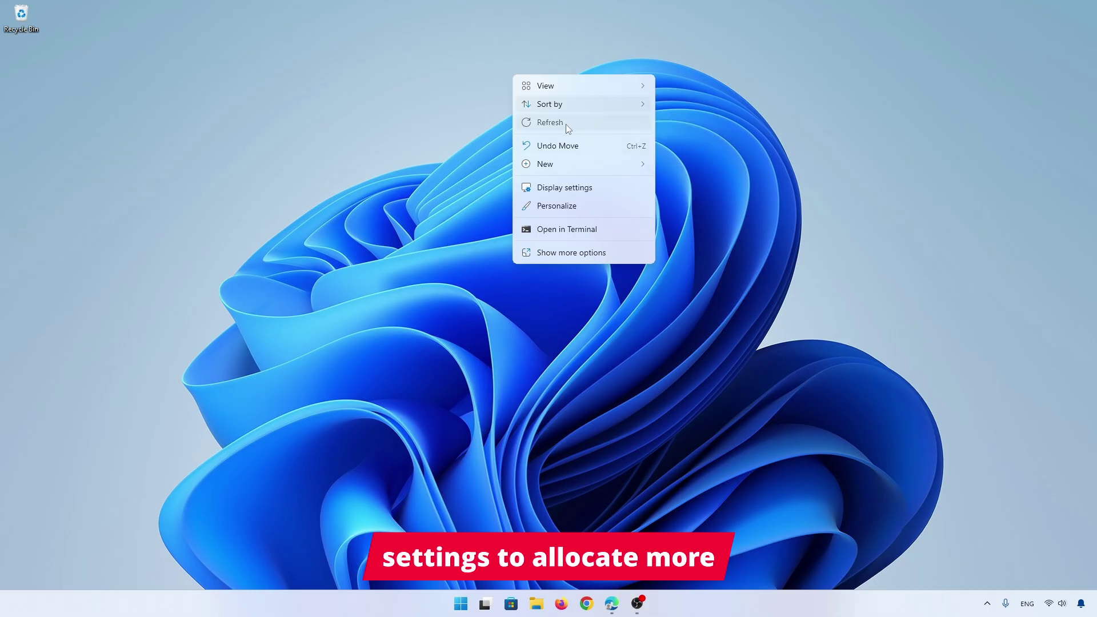
click(567, 124)
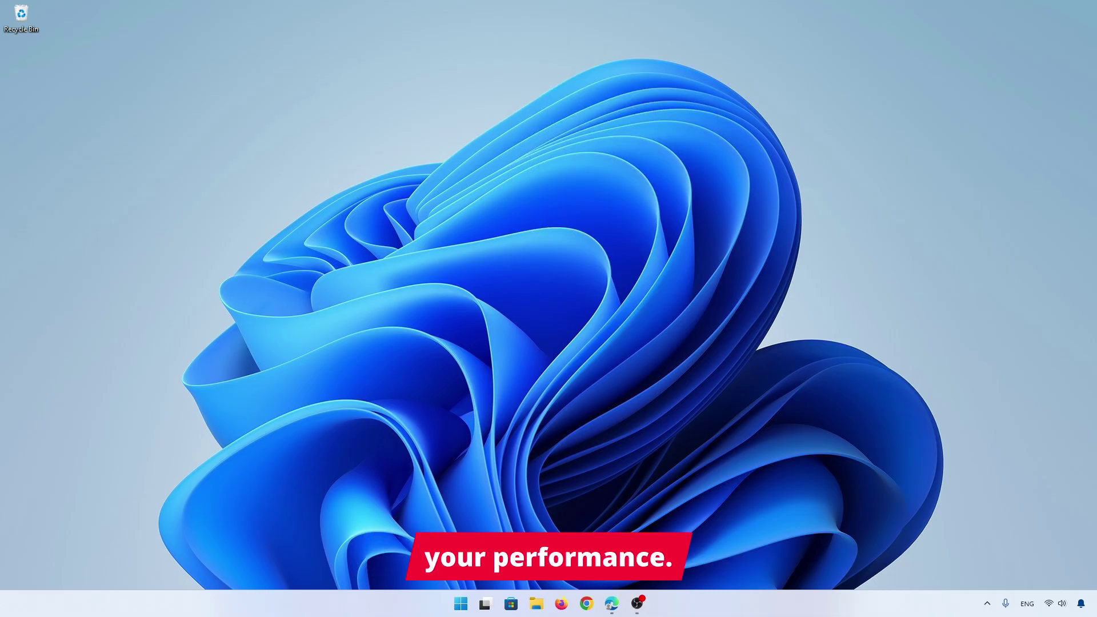
click(461, 604)
text(regedit)
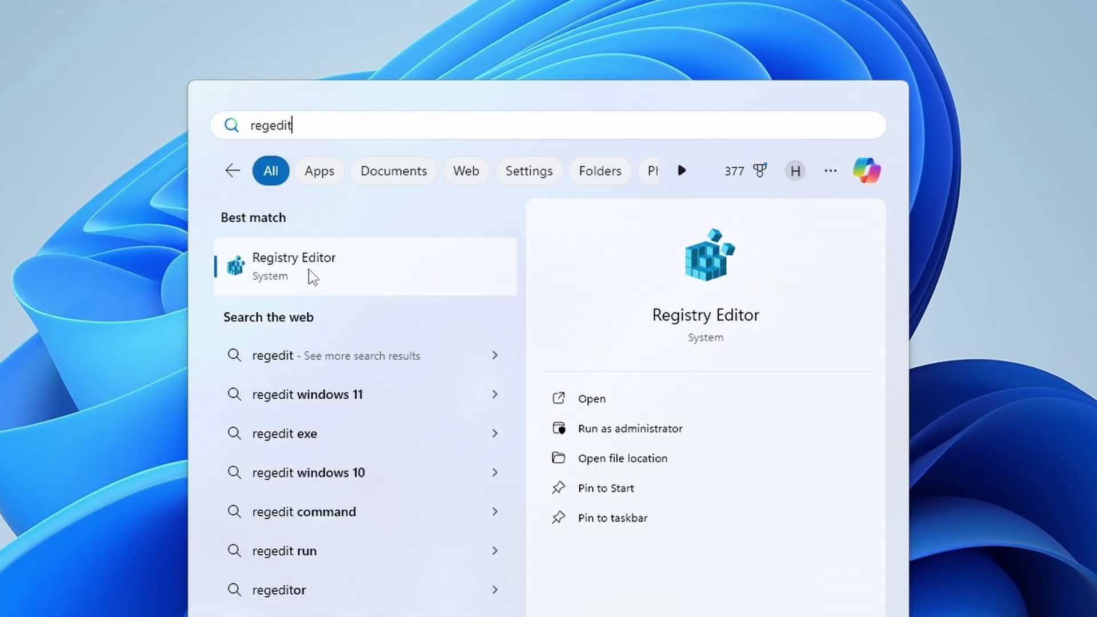
click(312, 275)
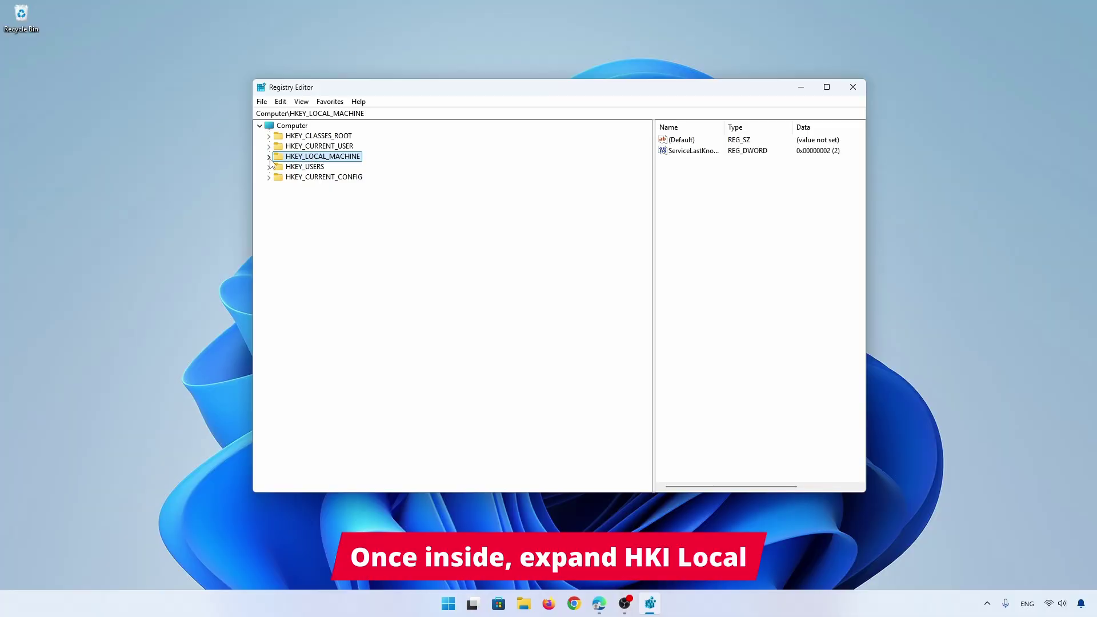
- Expand HKEY_LOCAL_MACHINE and SOFTWARE, then expand the Intel key to show its subkeys
click(268, 157)
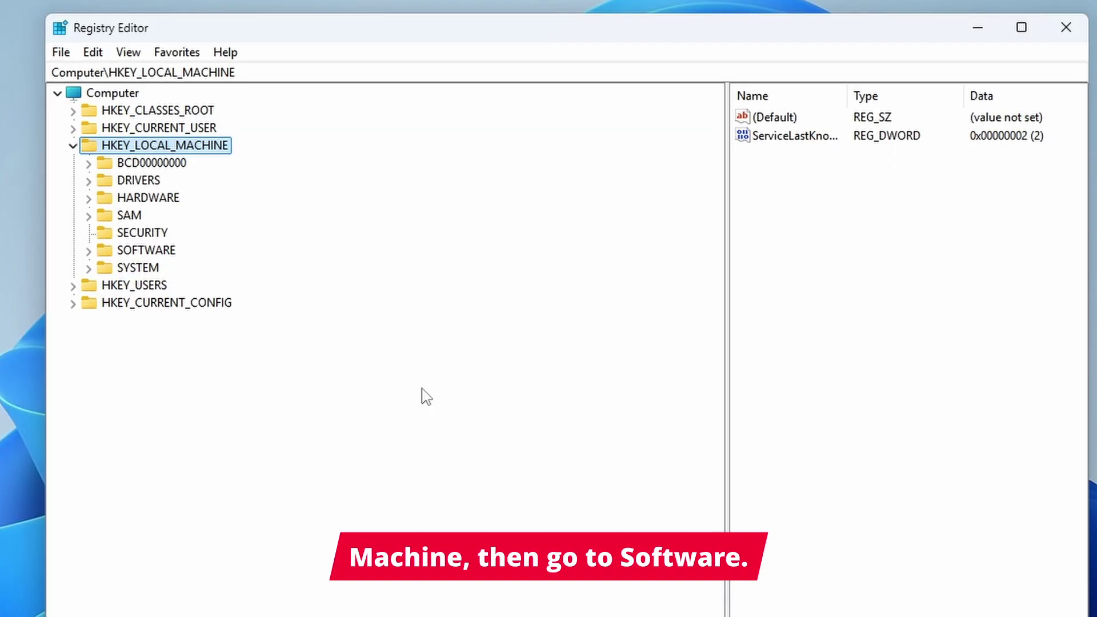
click(89, 250)
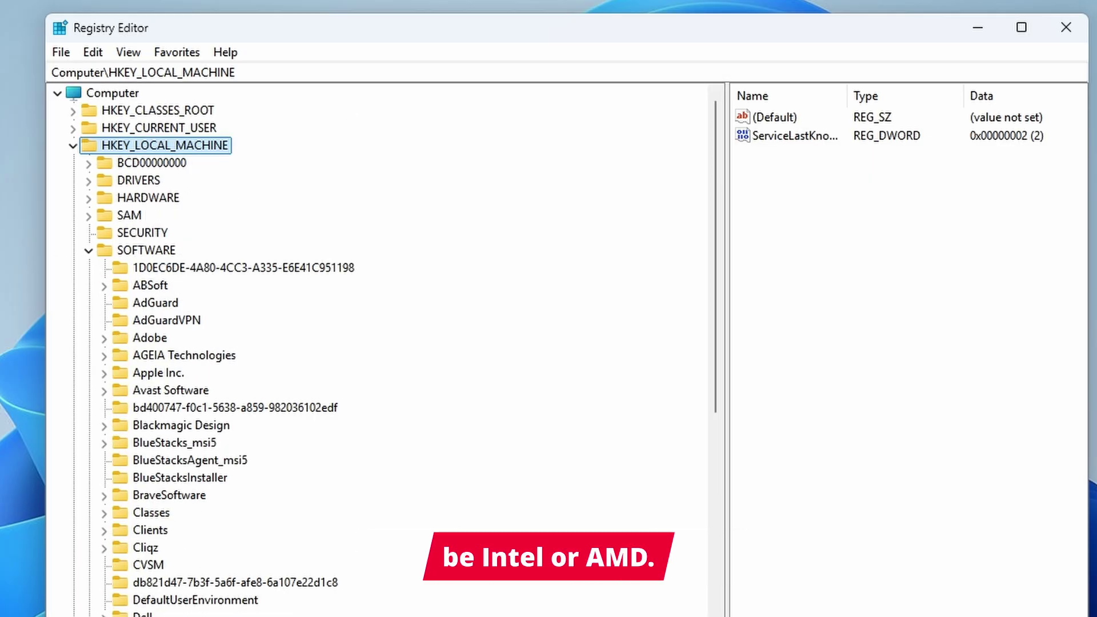
text(intel)
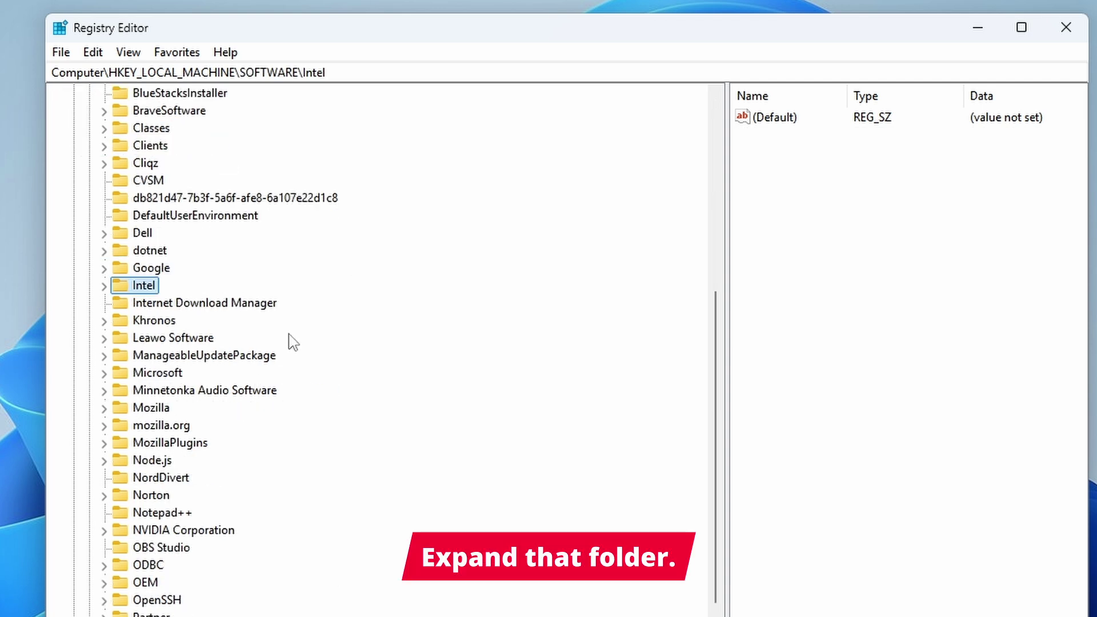
click(104, 286)
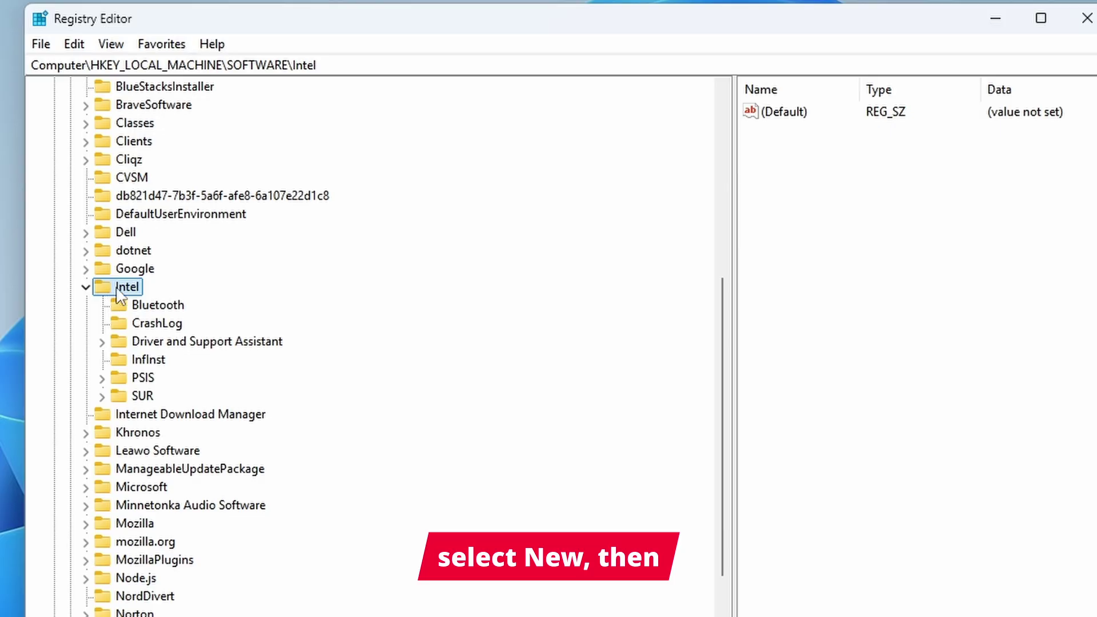
- Add a new subkey named GMM under the Intel key
right_click(137, 290)
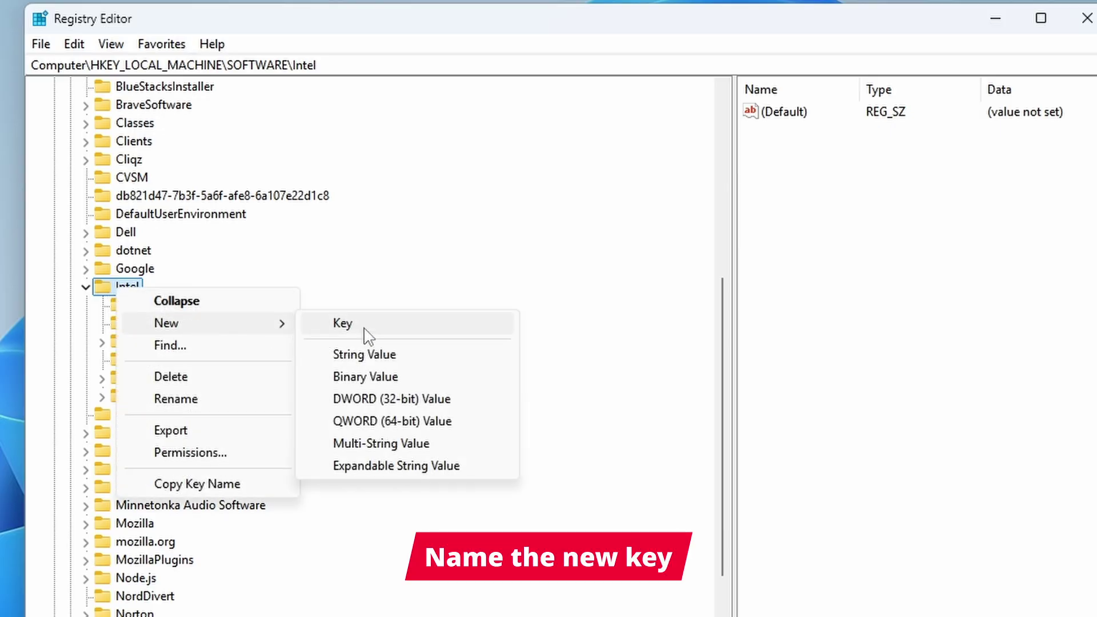
click(333, 324)
text(GM)
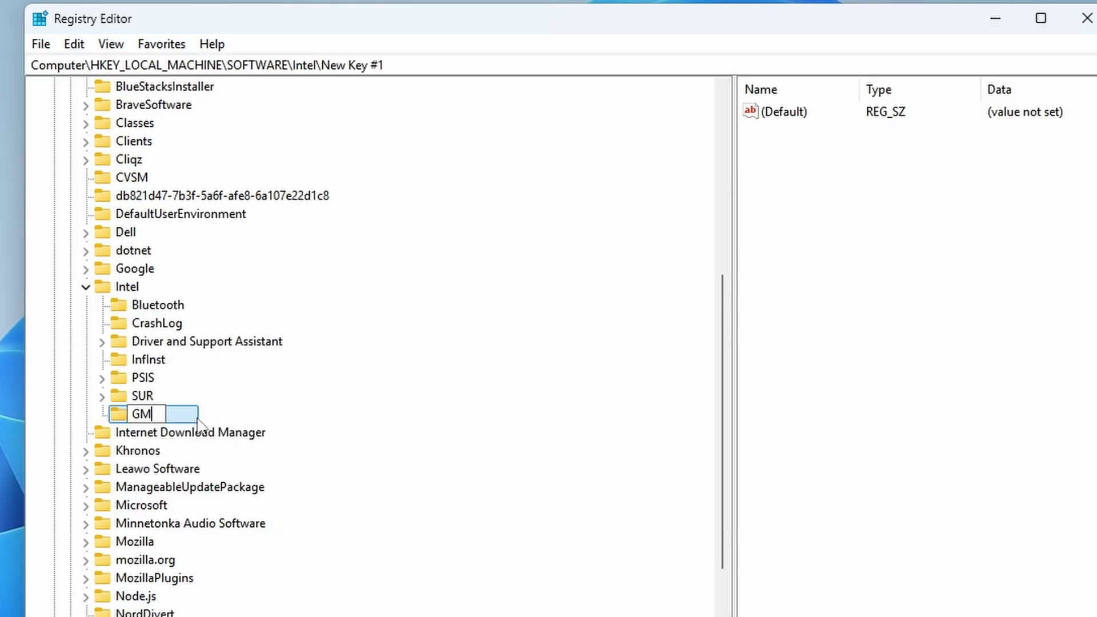
text(M)
key(Return)
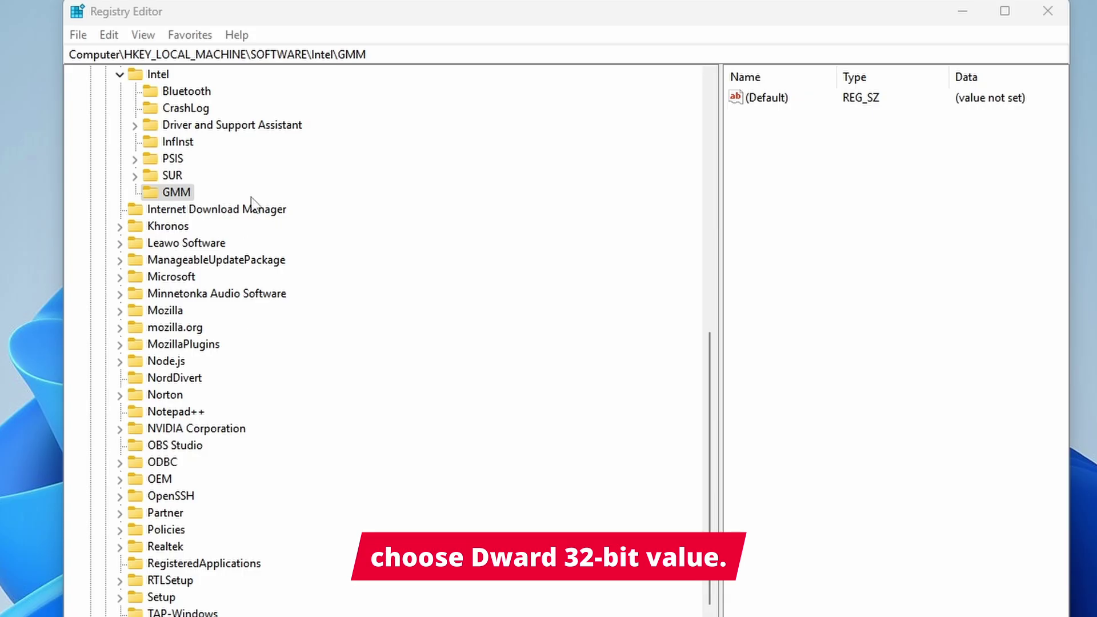
- Add a DWORD (32-bit) value DedicatedSegmentSize to GMM with data 1024
right_click(186, 200)
mouse_move(232, 227)
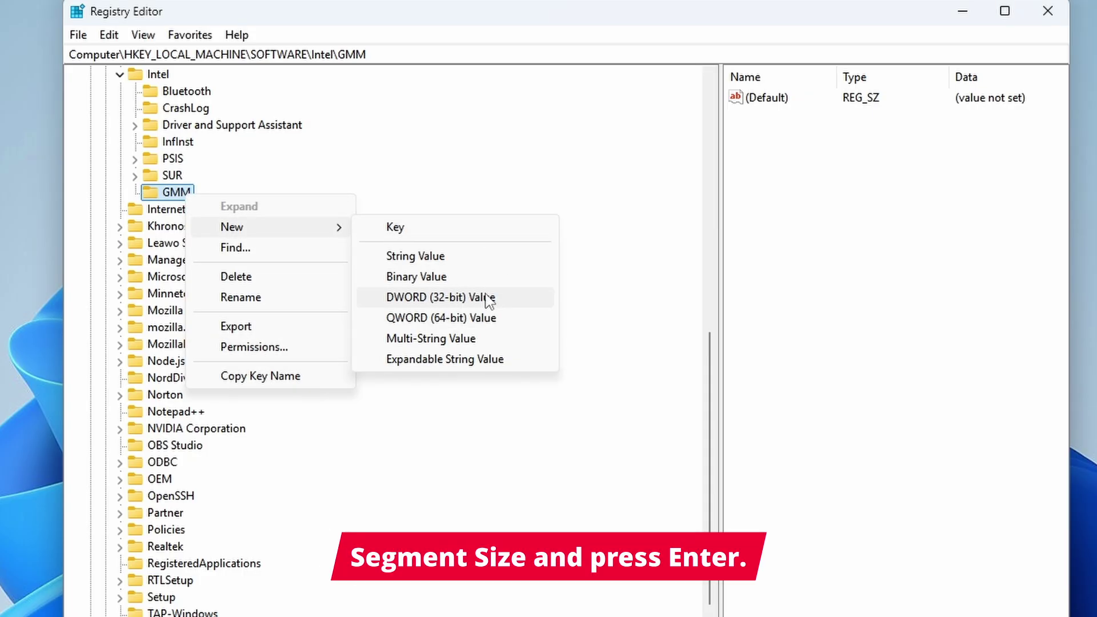
click(487, 299)
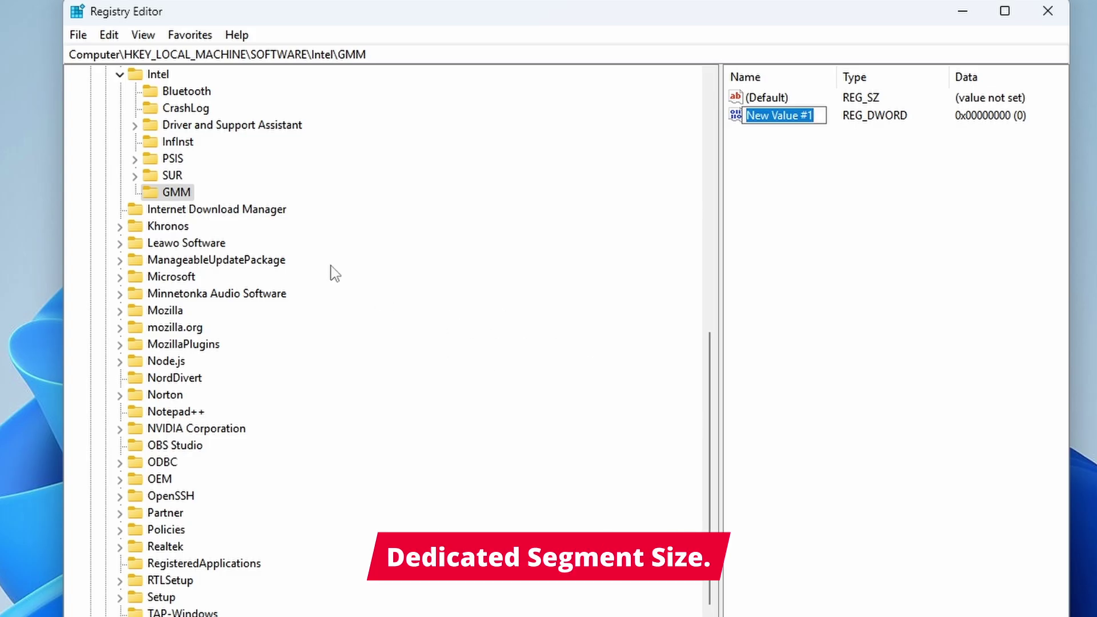
text(DedicatedSegmentSize)
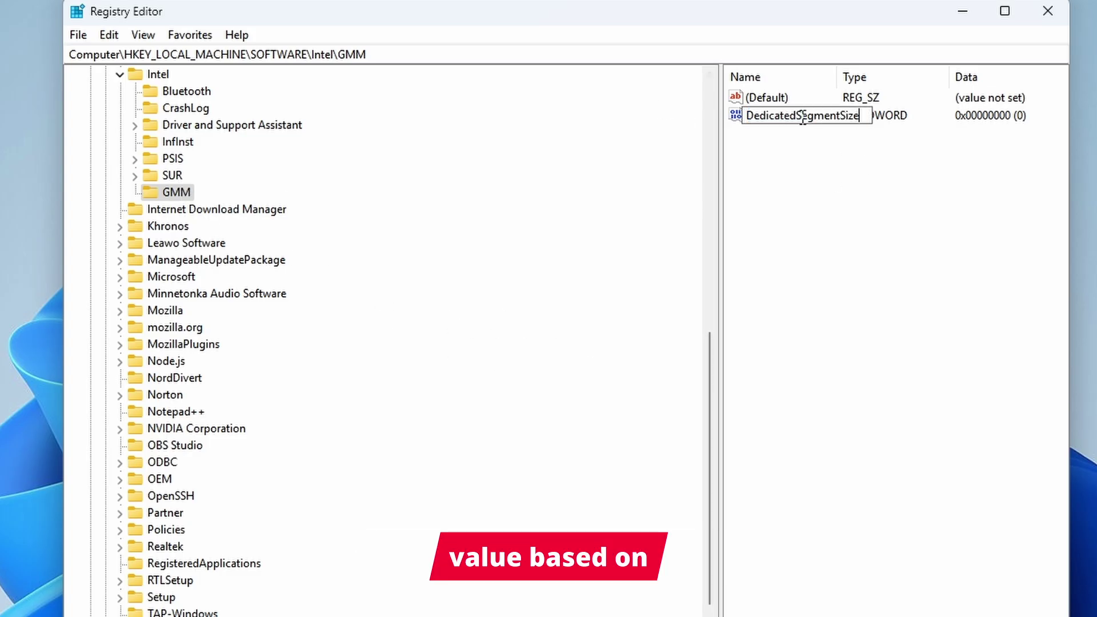
key(Return)
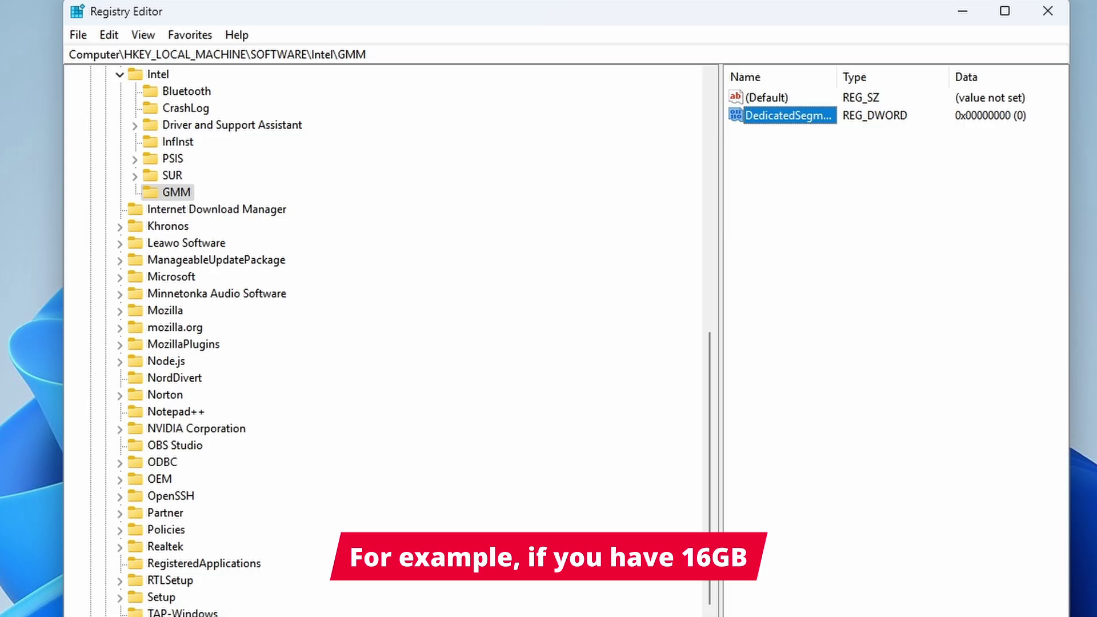
double_click(804, 118)
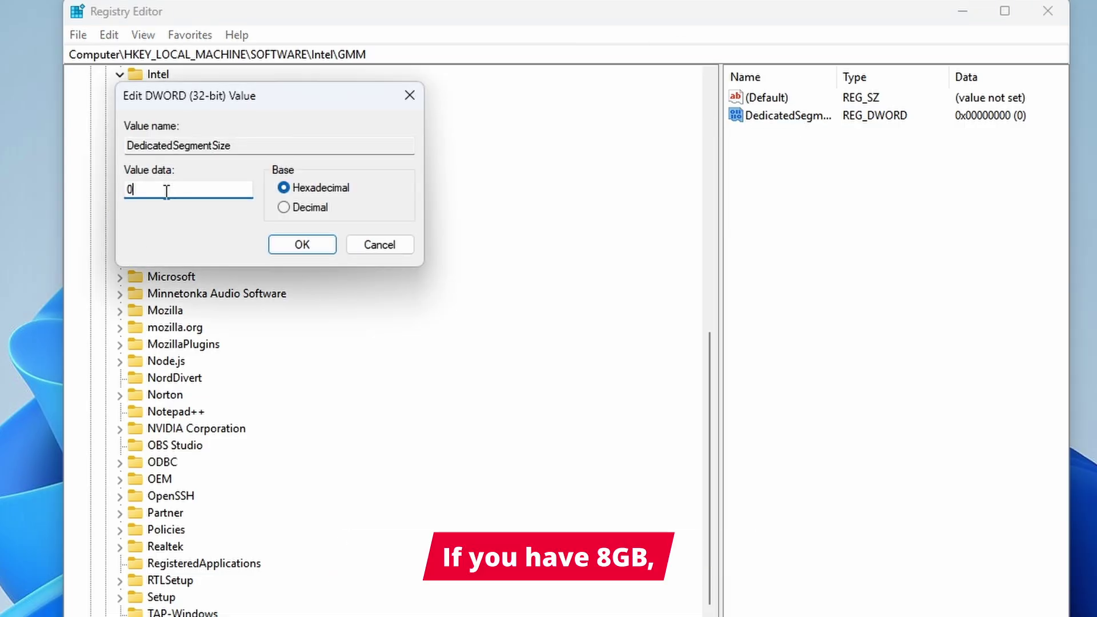
text(1024)
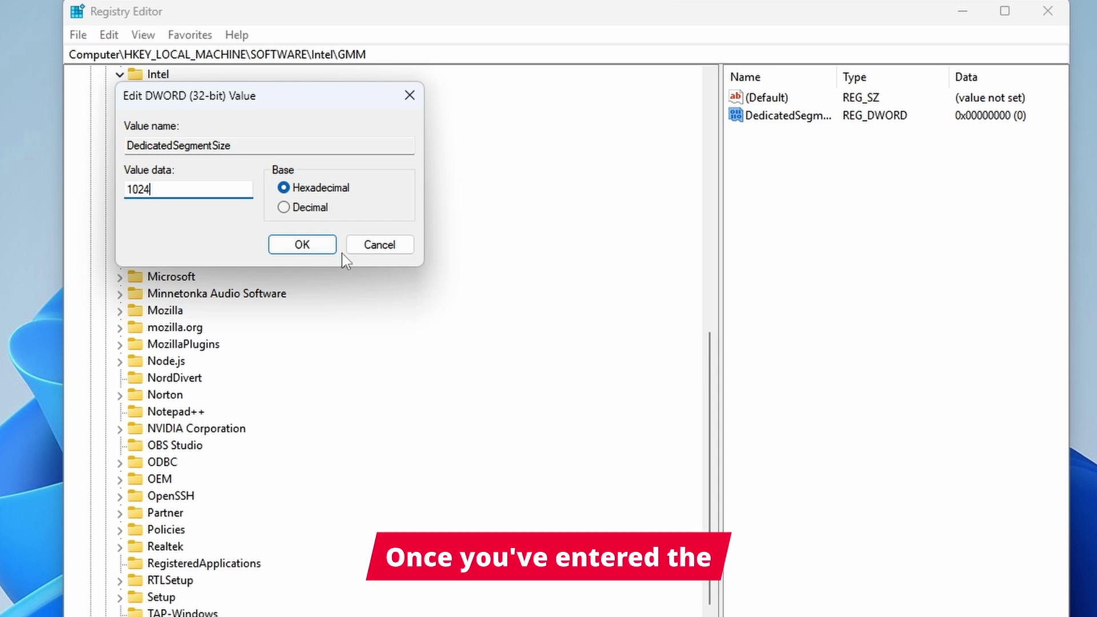
click(306, 248)
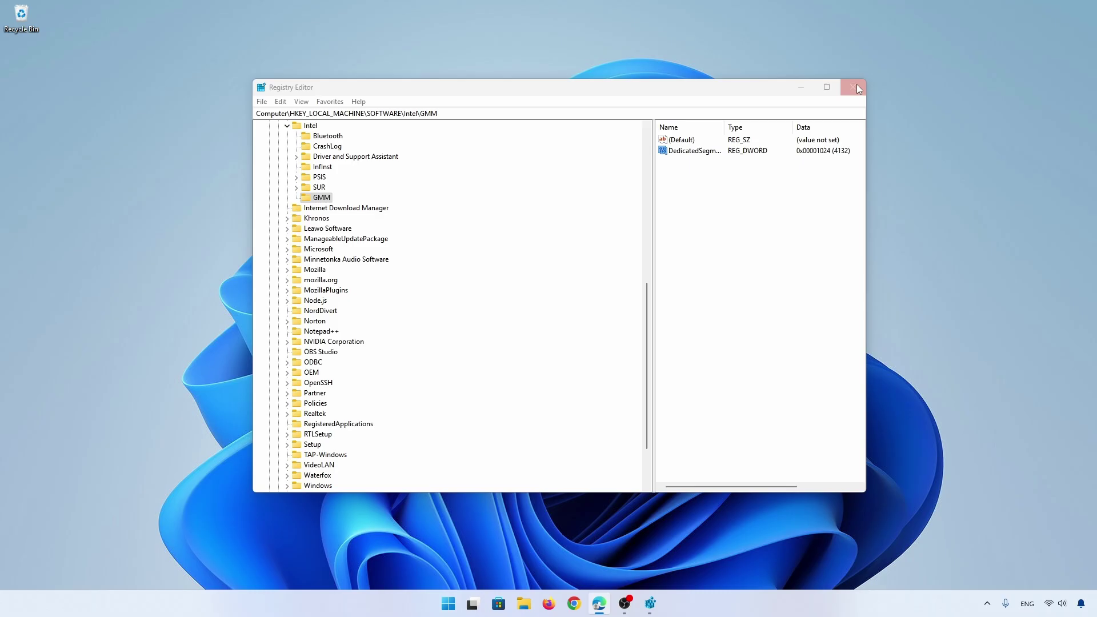
- Close Registry Editor and launch Device Manager from Start search
click(856, 84)
right_click(614, 114)
click(597, 297)
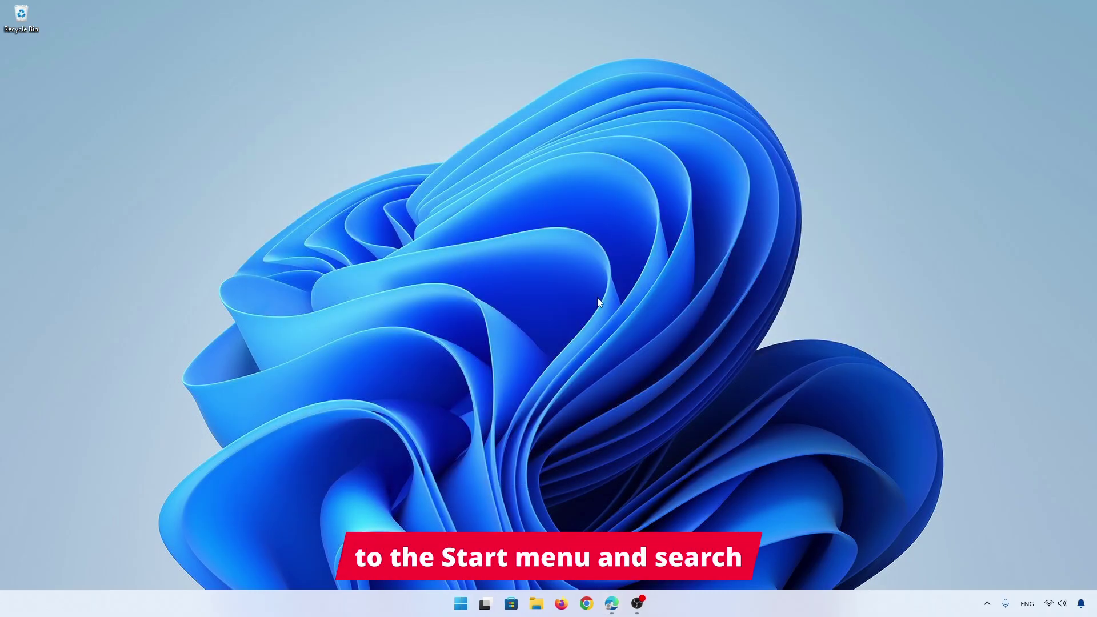
click(461, 604)
text(dev)
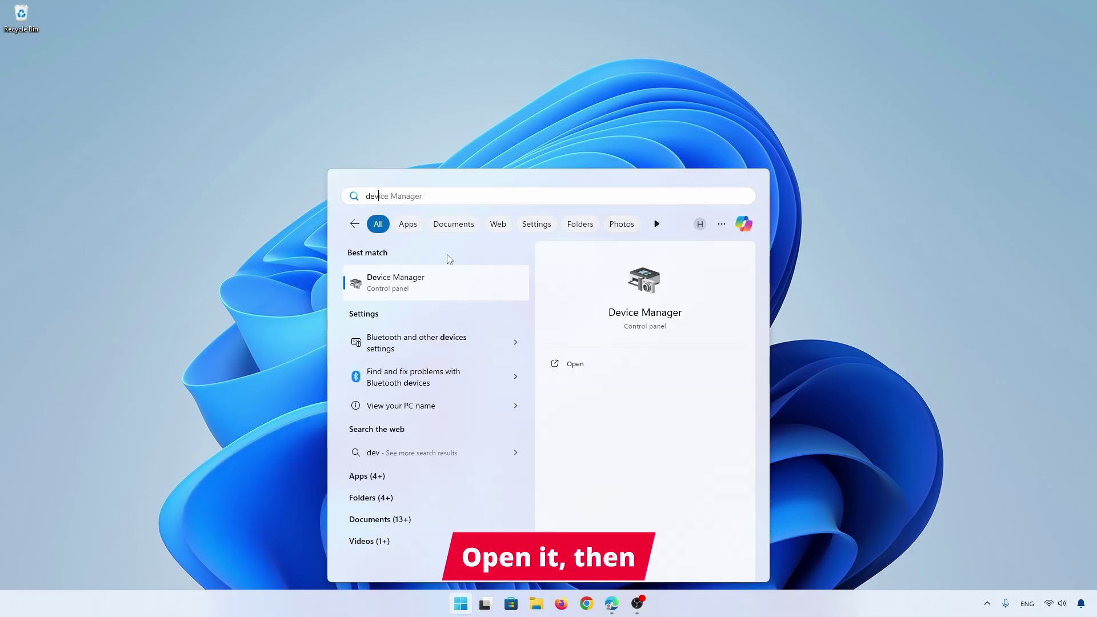
click(453, 277)
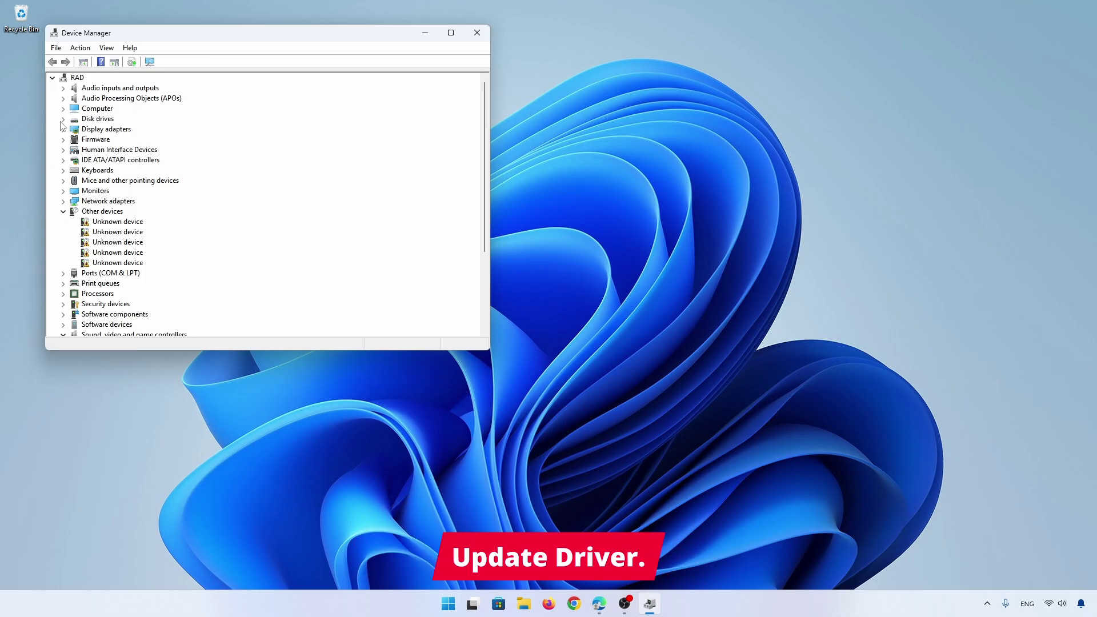
- Run an automatic driver search for the NVIDIA GeForce RTX 3060 Ti under Display adapters, then close it
click(63, 129)
click(124, 129)
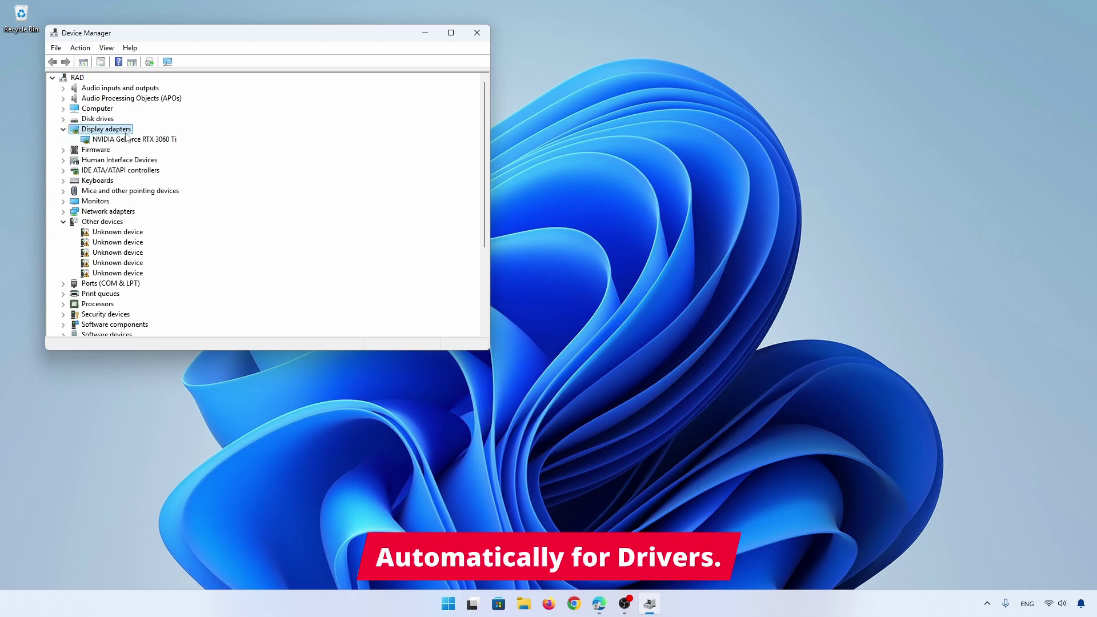
right_click(131, 140)
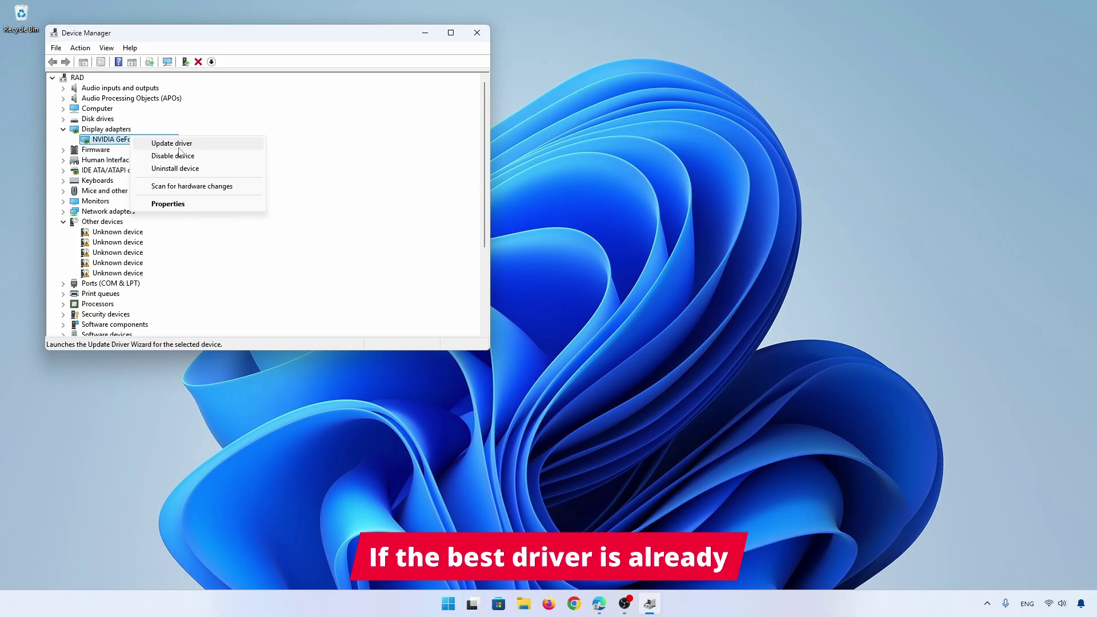
click(179, 150)
click(214, 182)
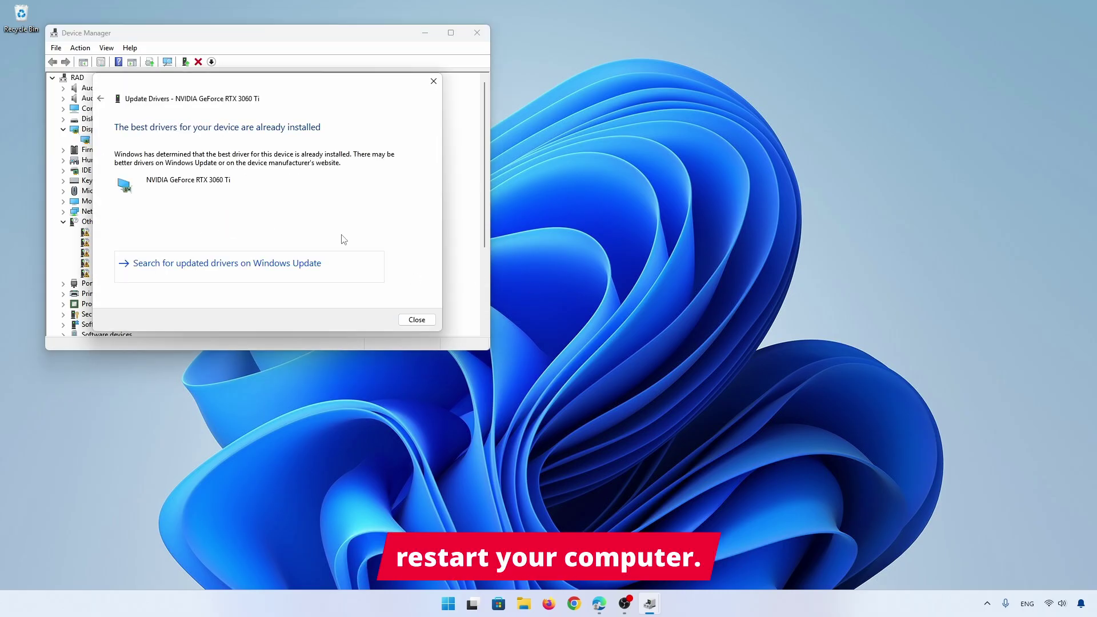
click(418, 320)
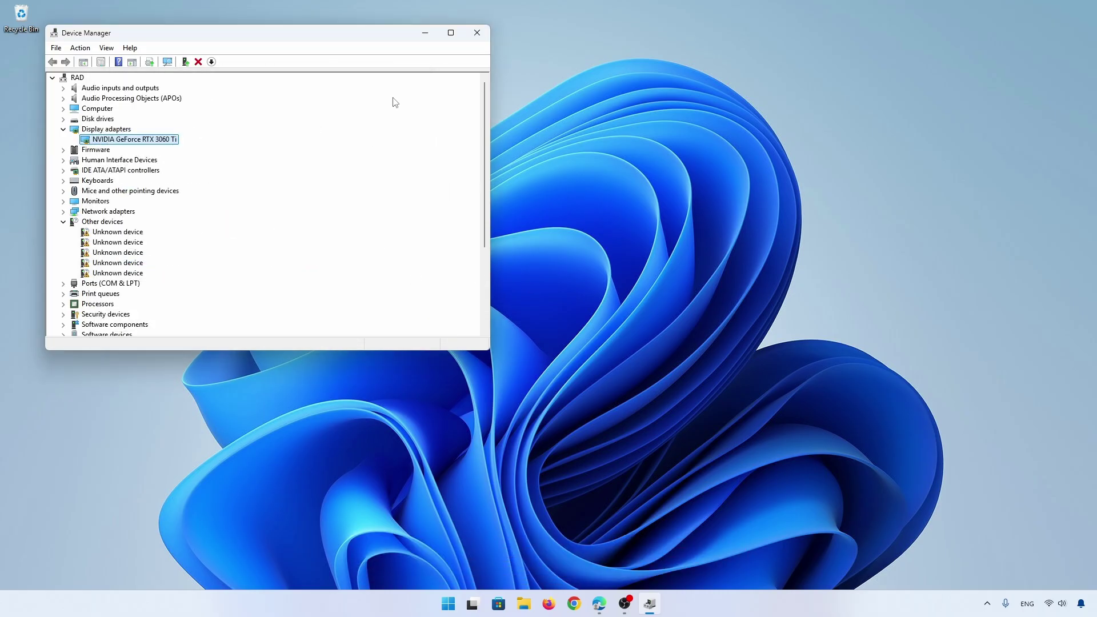
- Close Device Manager and refresh the desktop three times
click(476, 32)
right_click(767, 160)
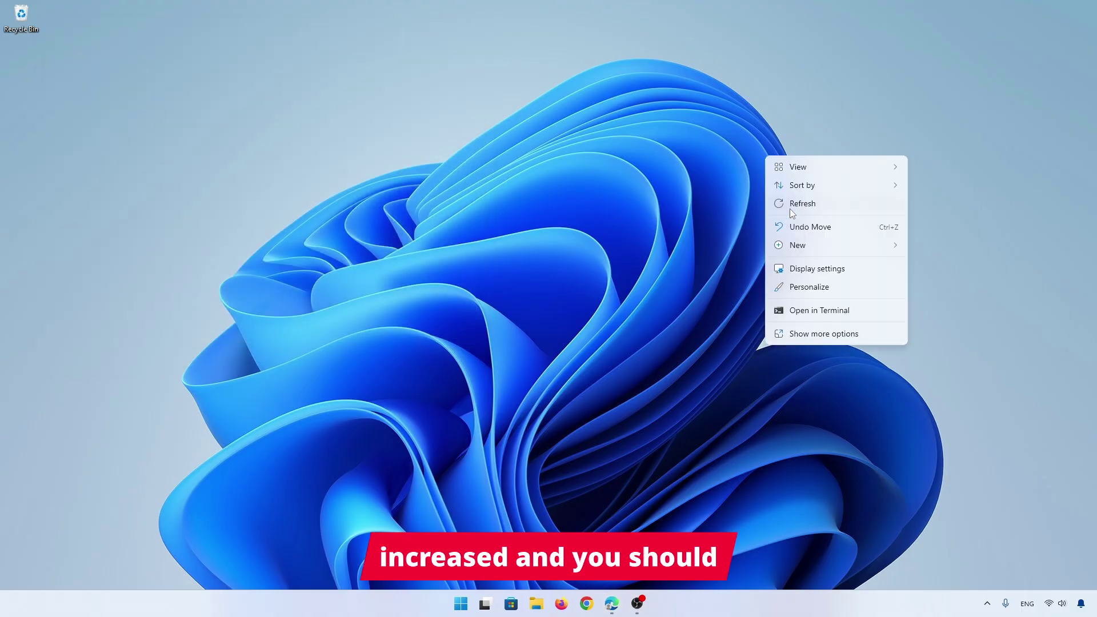
click(790, 210)
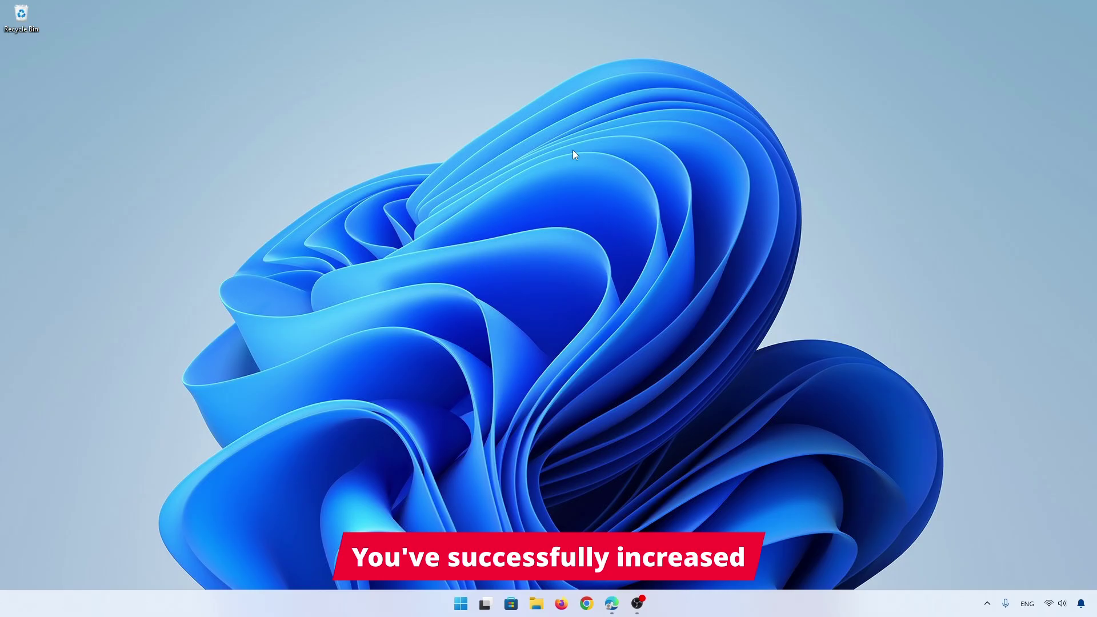
right_click(598, 190)
click(598, 190)
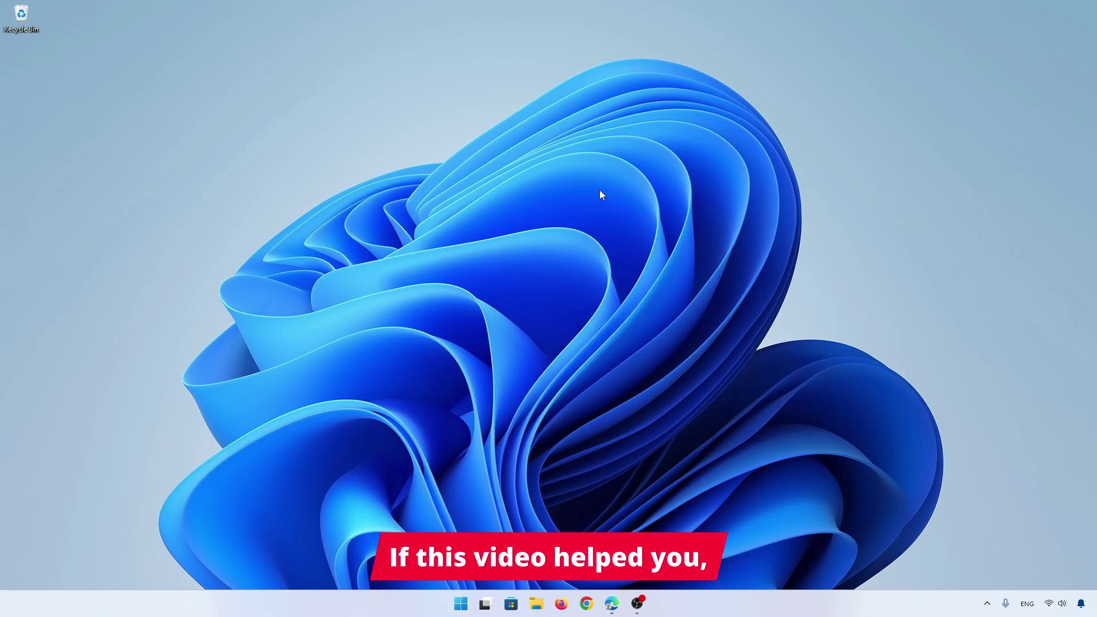
right_click(645, 174)
click(645, 174)
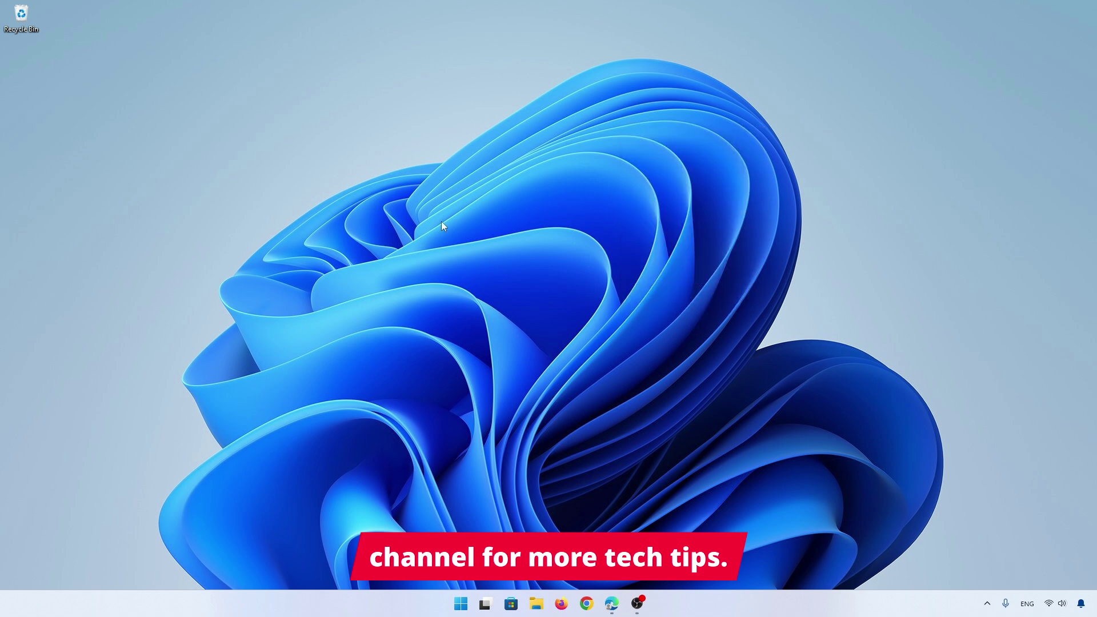